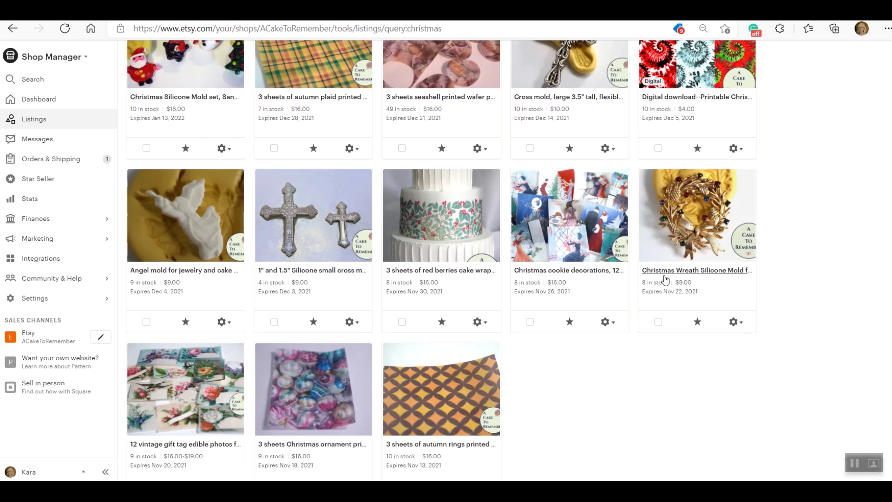
Open the Christmas Wreath Silicone Mold listing's edit page and look over all its fields.
left_click(662, 234)
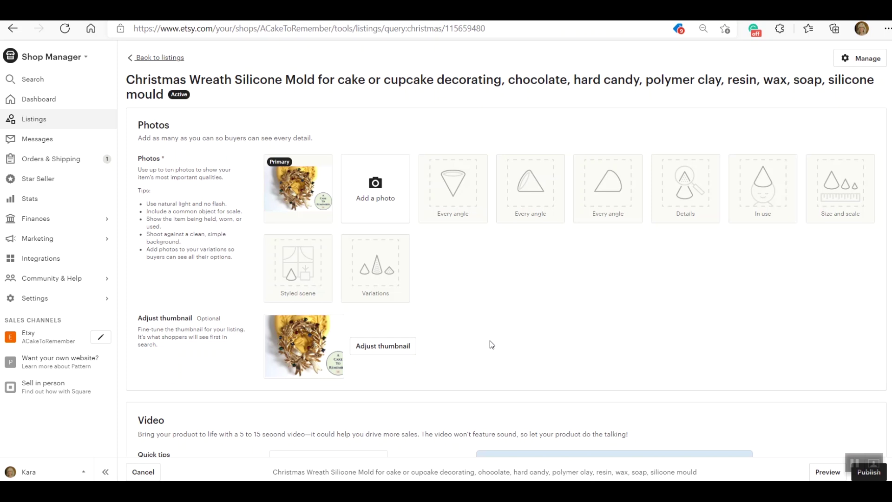
mouse_move(294, 182)
scroll(612, 286, "down", 5)
scroll(507, 249, "down", 13)
scroll(507, 248, "down", 7)
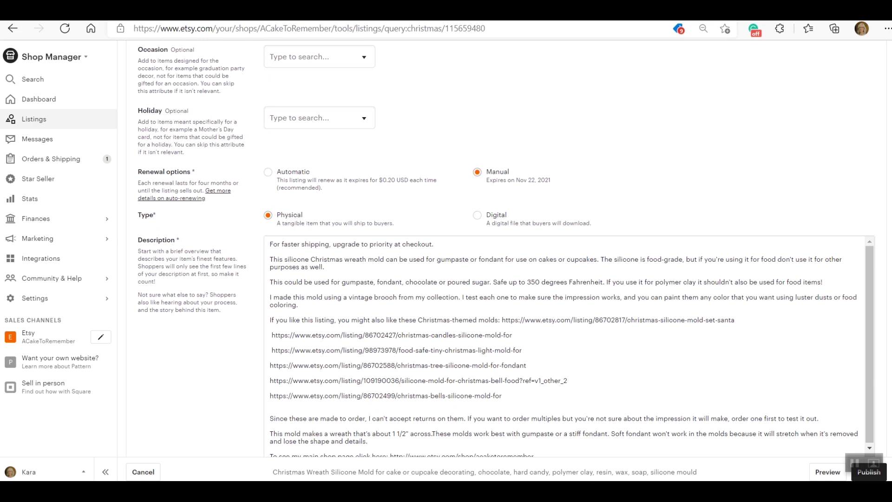
scroll(567, 219, "down", 2)
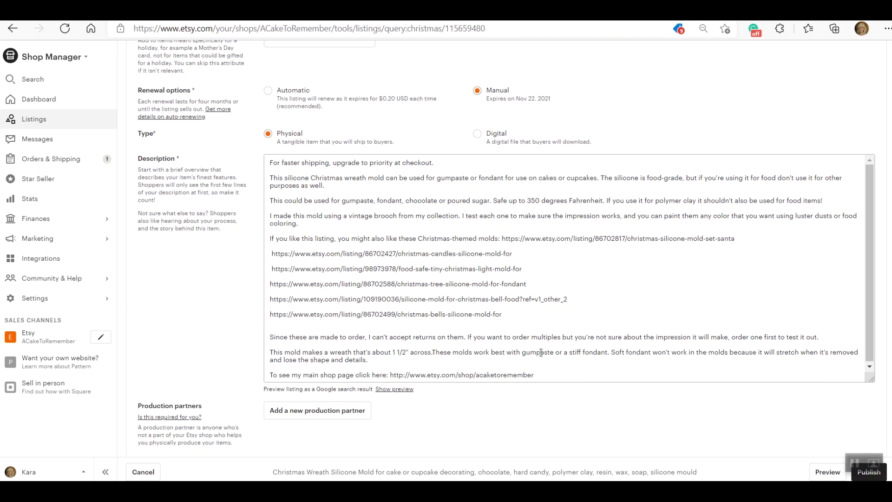
scroll(507, 249, "up", 20)
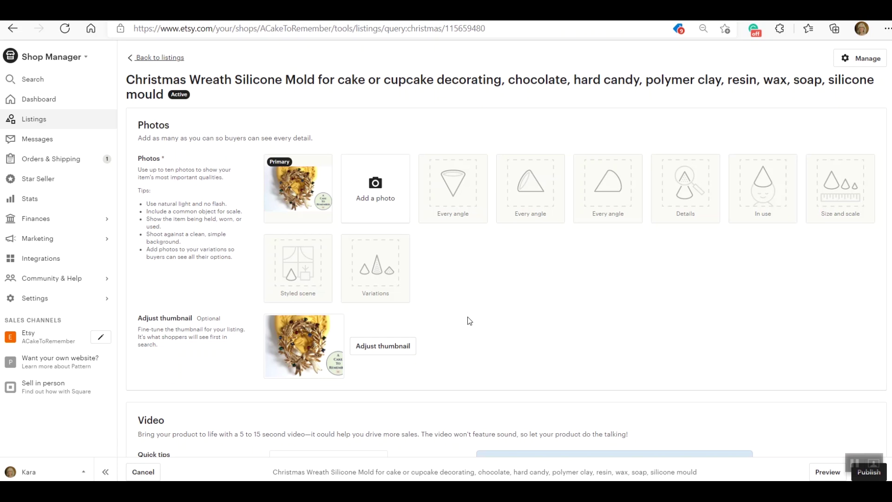
Remove the extra space and delete the old title wording after 'Mold'.
left_click(375, 188)
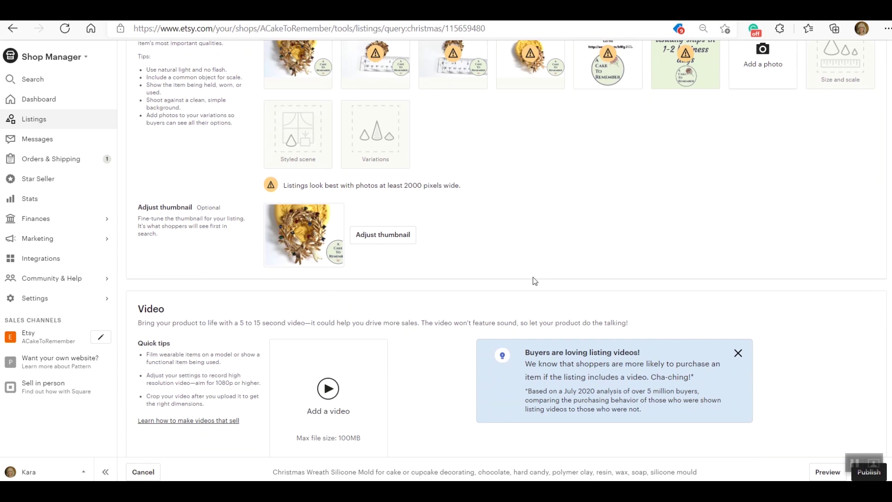
scroll(454, 386, "down", 1)
scroll(455, 387, "down", 3)
left_click(384, 335)
key("BackSpace")
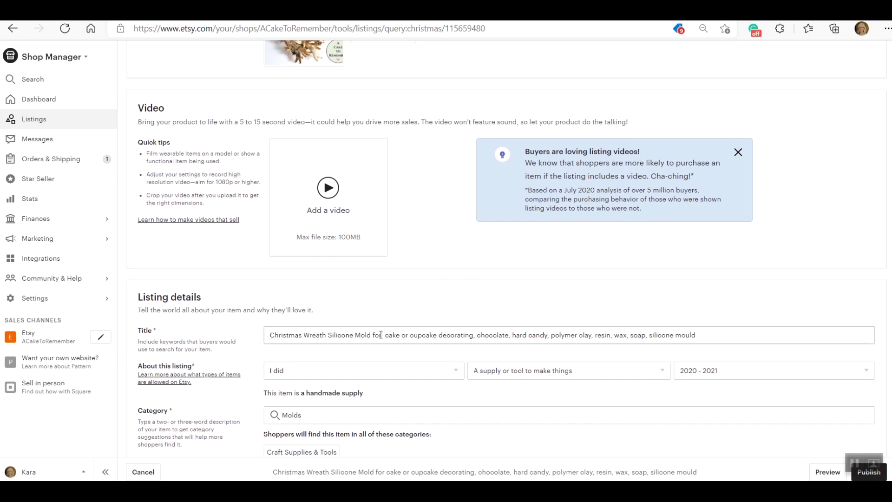
triple_click(383, 336)
left_click(385, 336)
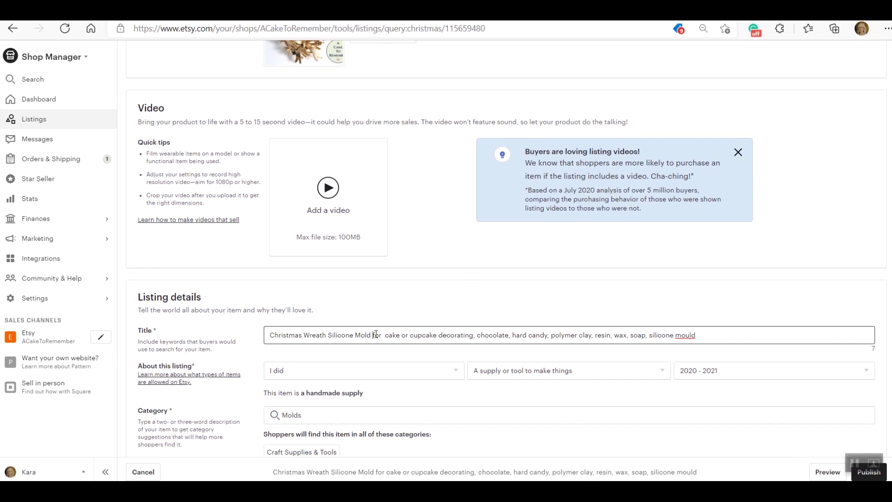
left_click_drag(375, 334, 727, 333)
key("BackSpace")
Write the new 1.5" fondant/gumpaste cupcake toppers title, FDA approved, ending ', Cake decorating'.
scroll(727, 334, "up", 7)
type(", about 1.5\" wide, for fondant or gumpaste")
type("cupcake toppers")
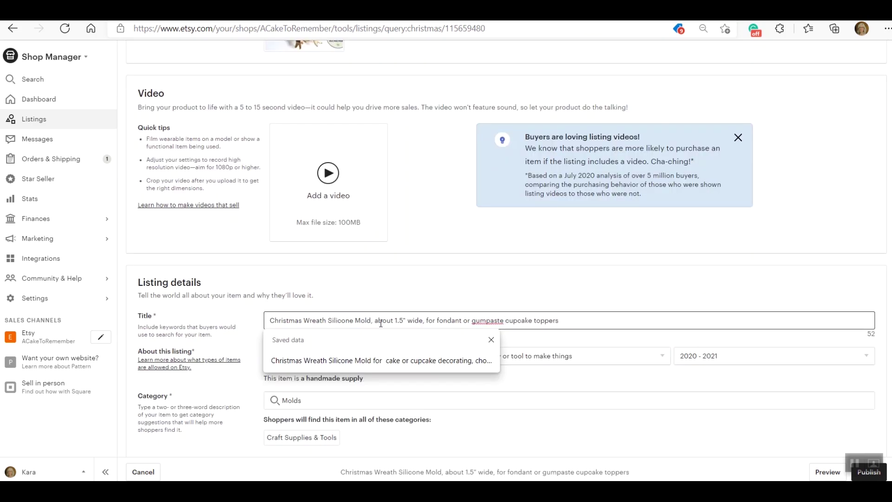
type(". Food safe silicone")
left_click(566, 322)
type("DA approved f")
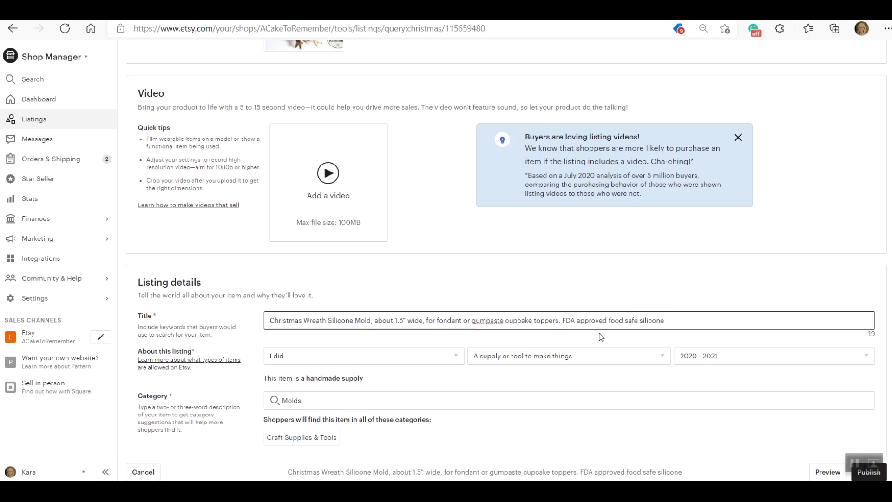
left_click(669, 323)
type(", Cake decorating")
Set 'When did you make it?' to Made To Order.
scroll(431, 338, "down", 3)
left_click(715, 222)
left_click(715, 255)
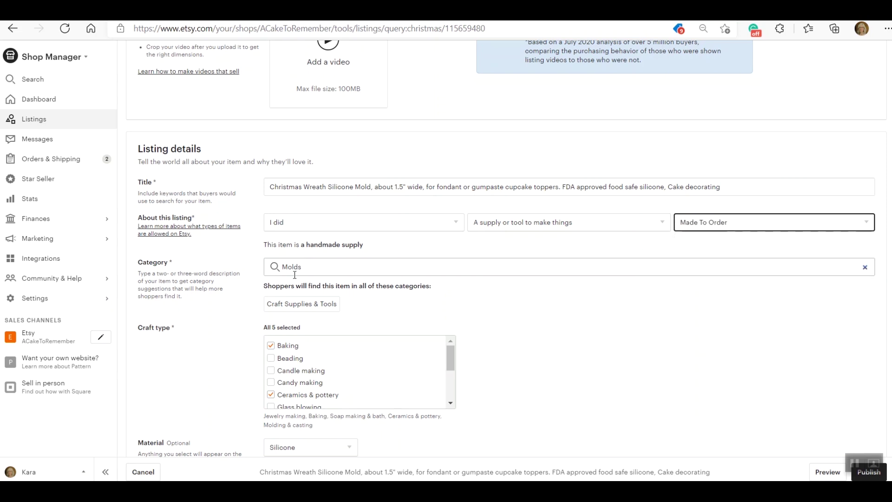
Leave the occasion empty and choose Christmas as the listing's holiday.
scroll(321, 360, "down", 1)
scroll(370, 356, "up", 1)
scroll(346, 358, "down", 1)
scroll(284, 365, "up", 1)
scroll(262, 298, "down", 4)
scroll(399, 343, "down", 3)
left_click(299, 293)
left_click(289, 293)
left_click(440, 332)
left_click(298, 351)
left_click(289, 378)
scroll(434, 331, "down", 4)
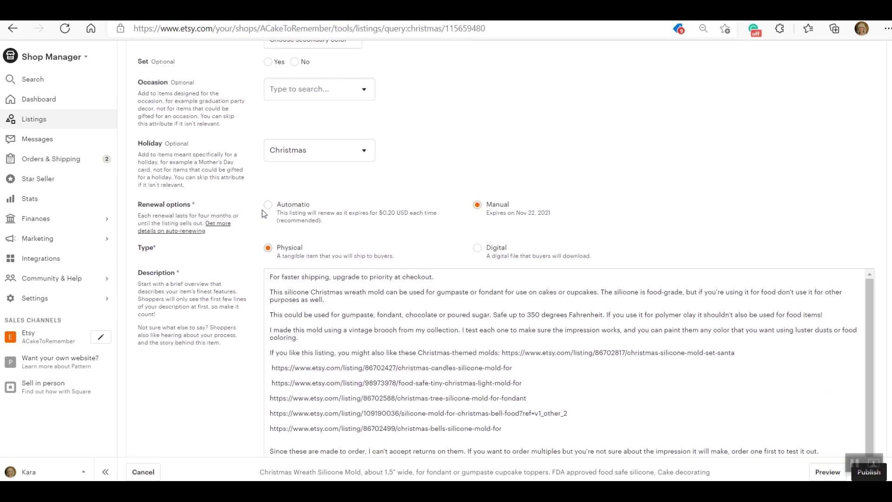
Move the size paragraph second, change 350 to 390 degrees, drop the returns note, and add spacing.
left_click(279, 275)
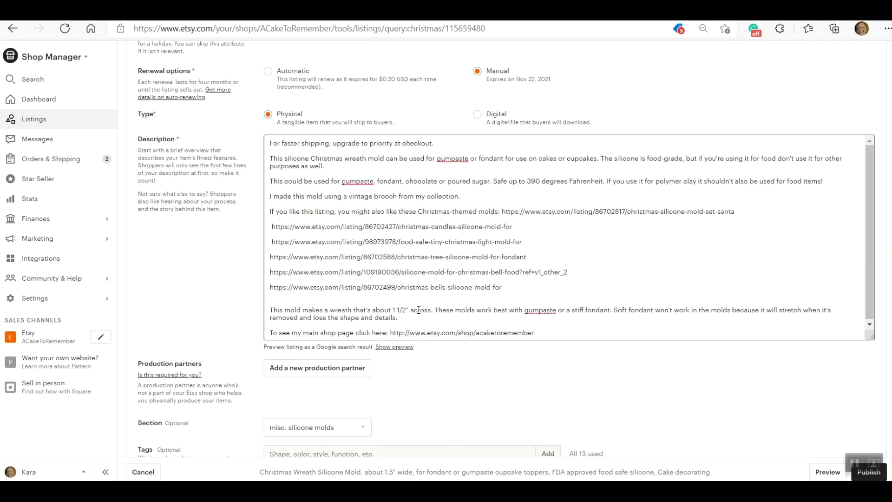
left_click_drag(402, 318, 274, 174)
left_click(336, 167)
key("Return")
left_click(399, 188)
key("Return")
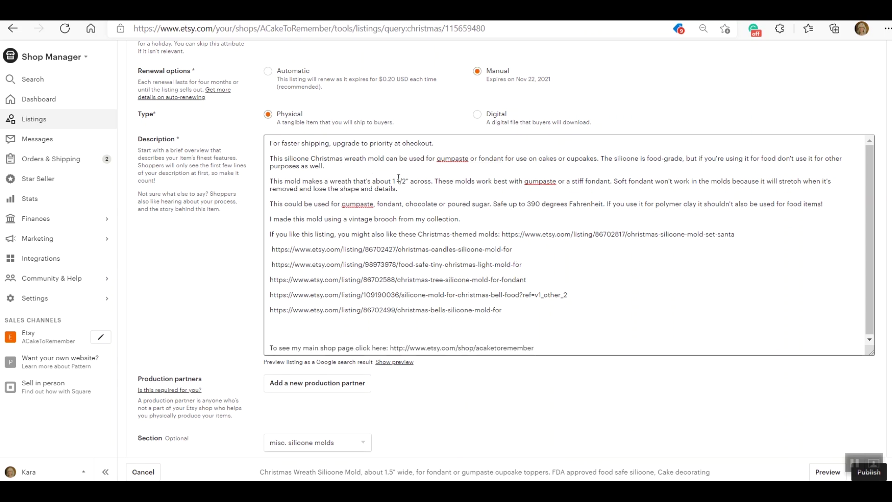
Keep the shop section set to misc. silicone molds.
scroll(289, 354, "down", 5)
left_click(317, 233)
left_click(390, 238)
Delete the seven old tags from the listing.
left_click(274, 284)
left_click(274, 284)
left_click(274, 284)
left_click(274, 284)
left_click(274, 284)
left_click(274, 284)
left_click(274, 284)
left_click(274, 284)
left_click(274, 284)
left_click(274, 284)
left_click(275, 284)
left_click(274, 284)
left_click(275, 284)
Type 'Wreath mold' into the tag field, then open a new browser tab.
type("Christ")
key("BackSpace")
key("BackSpace")
key("BackSpace")
key("BackSpace")
key("BackSpace")
key("BackSpace")
type("Wreath mold")
scroll(885, 148, "up", 15)
scroll(879, 201, "down", 7)
scroll(855, 316, "down", 6)
scroll(860, 313, "up", 2)
key("ctrl+t")
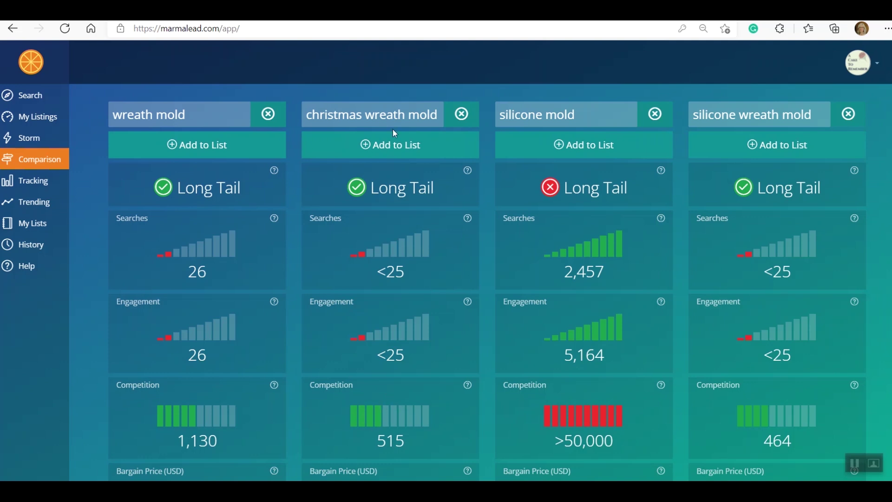
Delete the wreath mold and silicone mold columns from the Marmalead comparison.
left_click(269, 114)
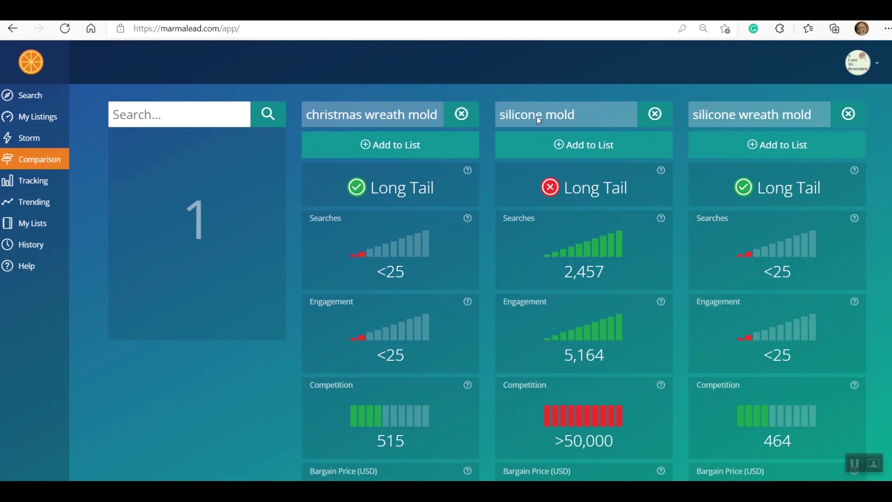
left_click(655, 114)
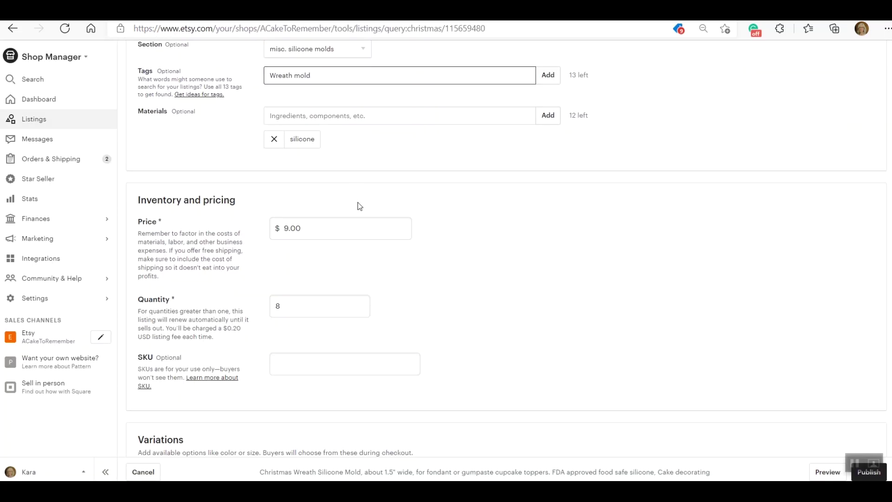
Reorder the title's opening to 'Silicone Christmas Wreath Mold'.
scroll(358, 205, "up", 8)
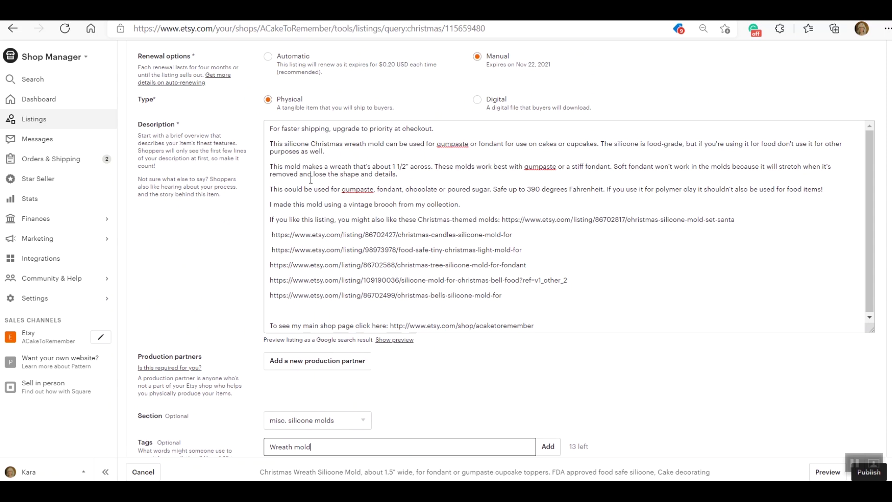
scroll(311, 179, "up", 15)
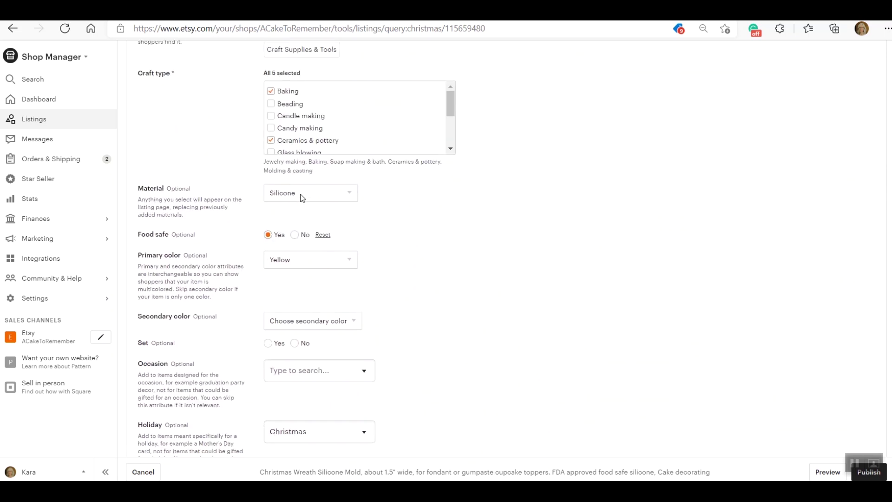
scroll(302, 197, "up", 6)
triple_click(270, 201)
scroll(271, 201, "up", 1)
left_click(270, 269)
type("Silicone")
left_click_drag(382, 269, 355, 270)
key("BackSpace")
key("BackSpace")
Copy 'Christmas Wreath Mold' from the title.
left_click_drag(370, 270, 297, 271)
right_click(298, 269)
left_click(337, 192)
scroll(318, 301, "down", 6)
scroll(300, 338, "down", 4)
scroll(298, 310, "down", 4)
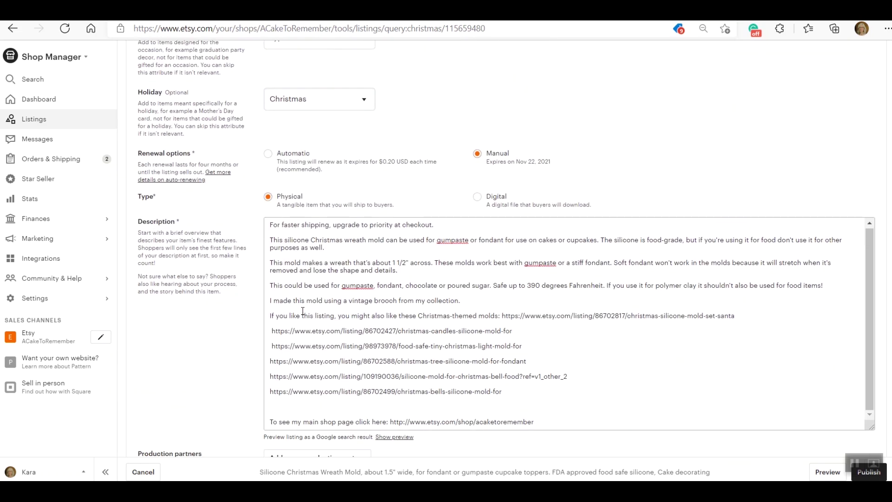
scroll(303, 310, "down", 4)
Replace the tag entry text with 'Silicone Christmas Wreath Mold'.
left_click_drag(323, 342, 268, 343)
right_click(272, 342)
left_click(302, 70)
left_click(271, 343)
type("Silicone")
key("BackSpace")
key("BackSpace")
type("ne Christmas Wreath Mold")
Split it into 'Silicone Christmas' and 'Wreath Mold' tags, add them, and begin typing 'fondant'.
left_click(329, 344)
type(", Wreath Mold")
left_click(377, 343)
type(",")
left_click(550, 344)
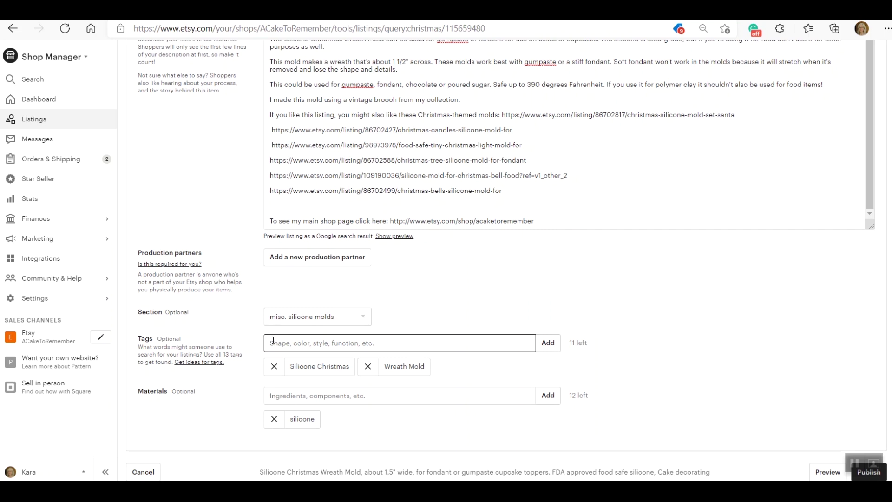
type("fondant")
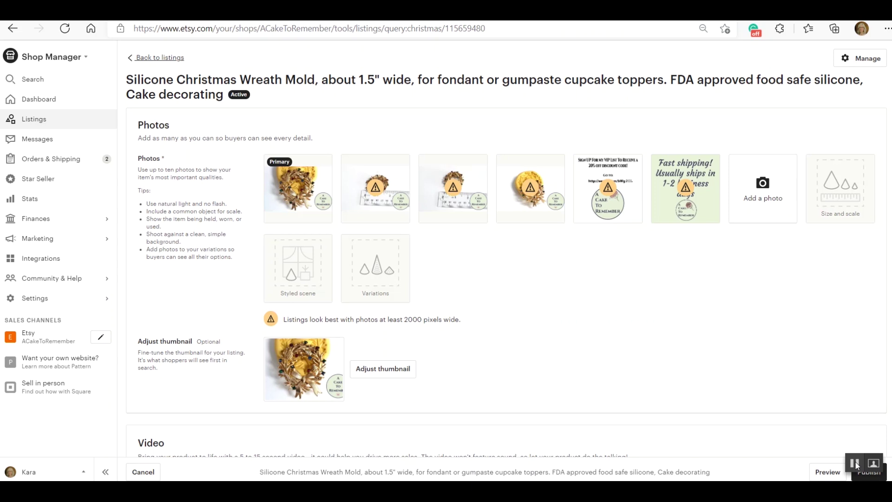
Publish the edits to save the updated wreath mold listing.
left_click(856, 463)
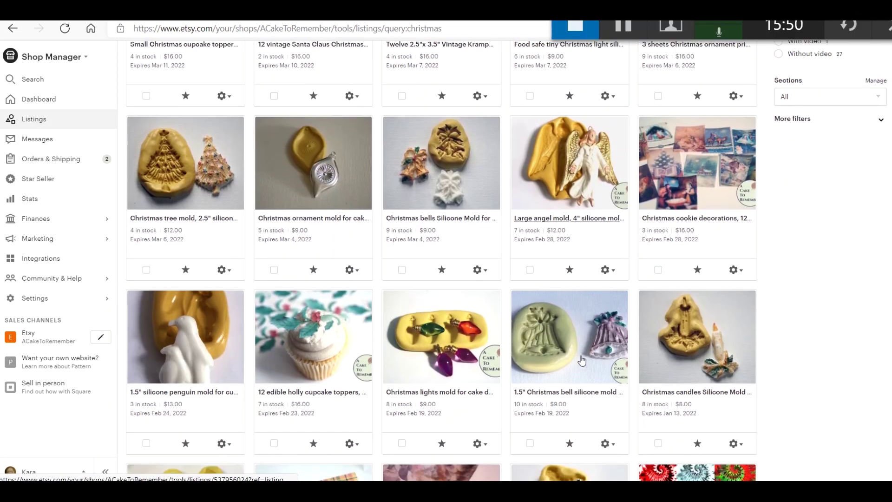
scroll(596, 360, "down", 3)
scroll(596, 360, "down", 5)
Copy the Silicone Christmas Wreath Mold listing and publish the copy.
left_click(735, 389)
scroll(704, 437, "down", 3)
left_click(686, 341)
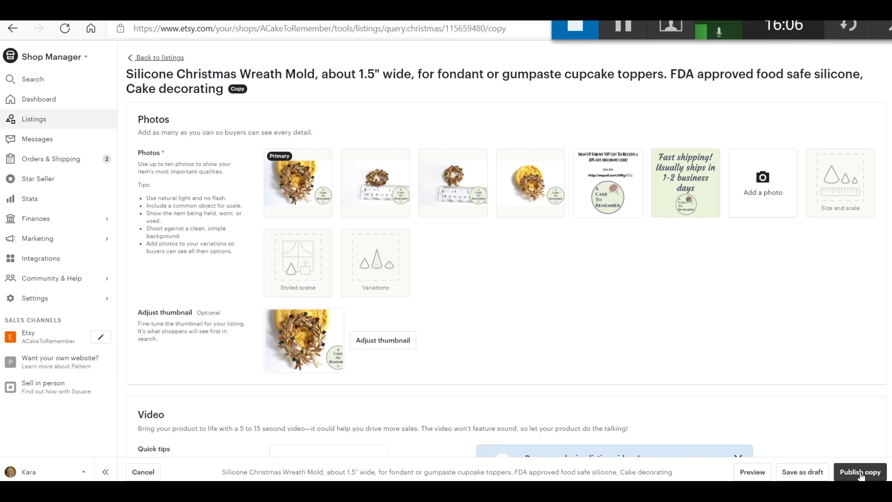
left_click(860, 472)
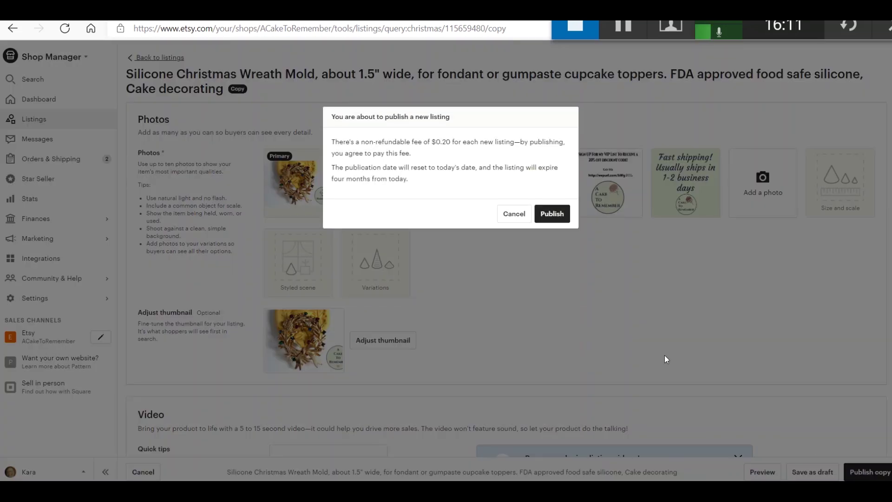
left_click(546, 215)
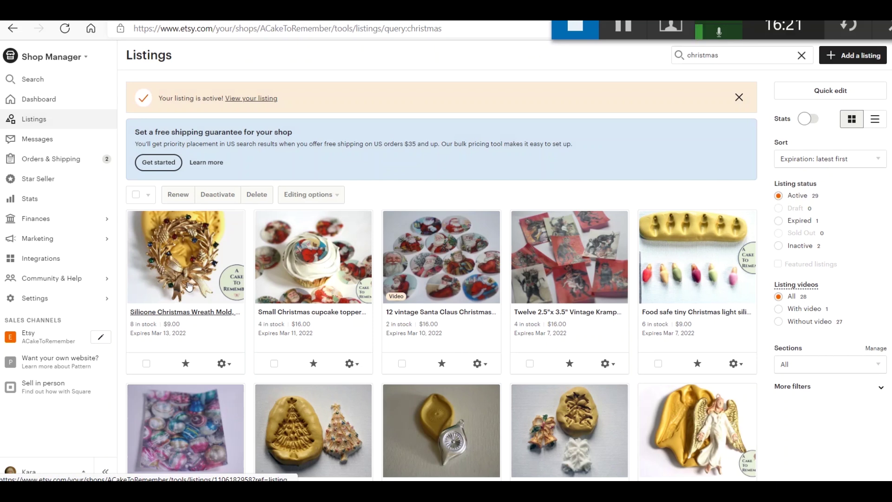
Restart the paused Etsy Ads campaign with both wreath mold listings selected for ads.
left_click(43, 241)
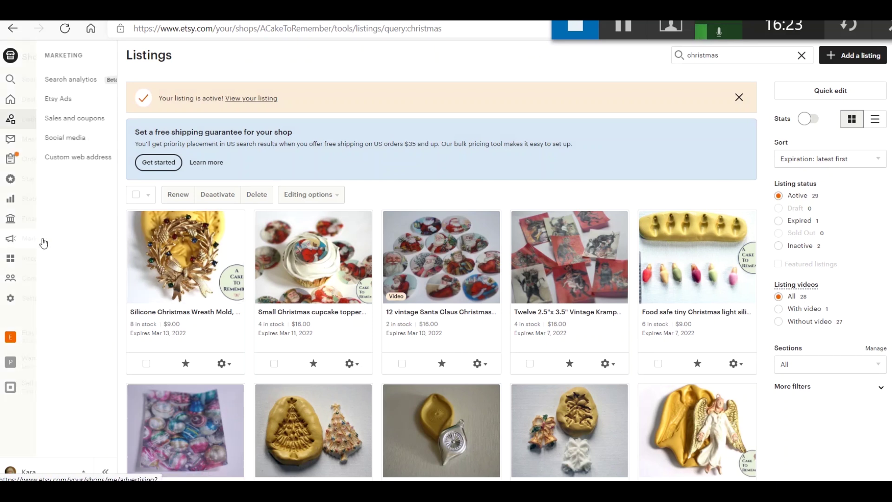
left_click(57, 98)
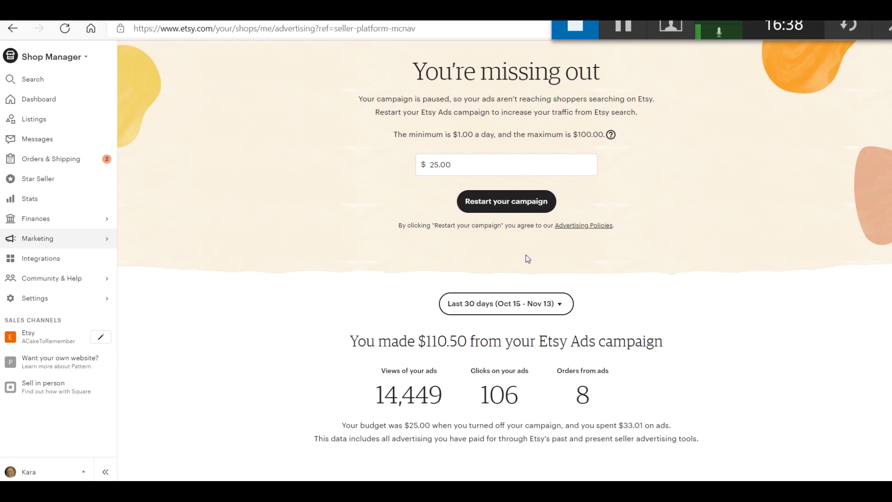
left_click(513, 205)
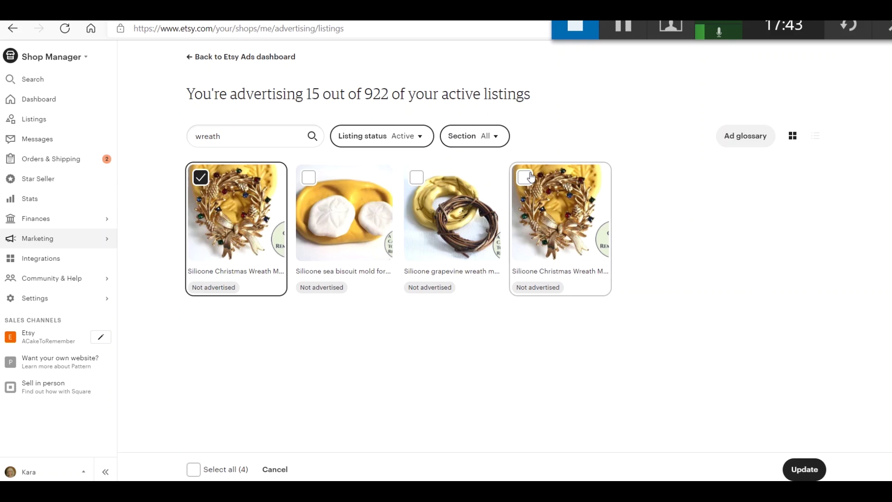
left_click(526, 177)
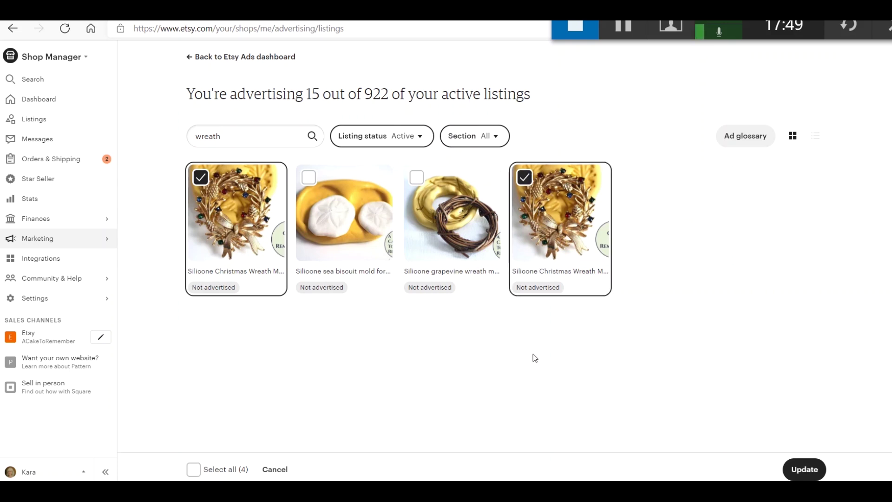
left_click(803, 469)
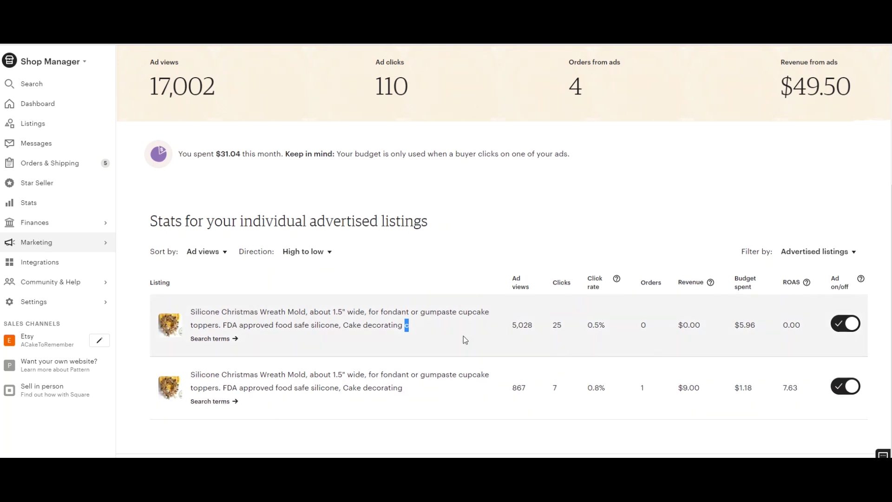
left_click(446, 325)
left_click_drag(535, 324, 454, 343)
left_click(527, 396)
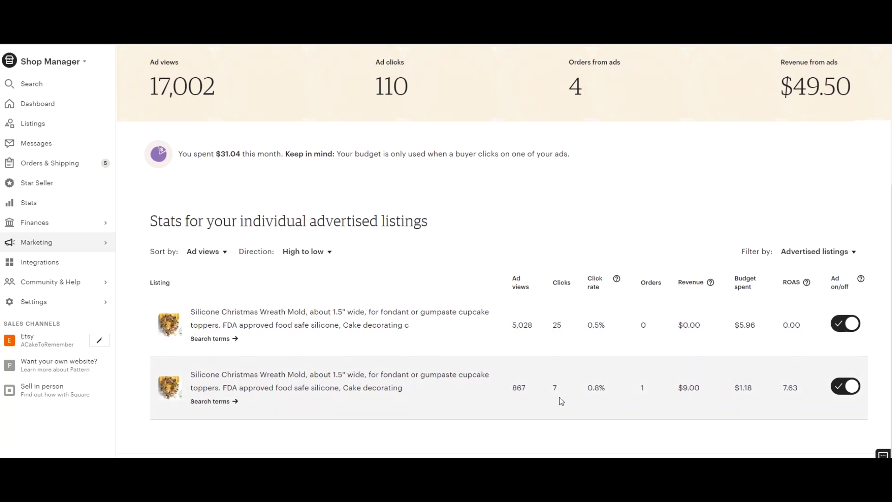
In Calculator, compute the second listing's cost per click: 1.18 ÷ 7.
key("XF86Calculator")
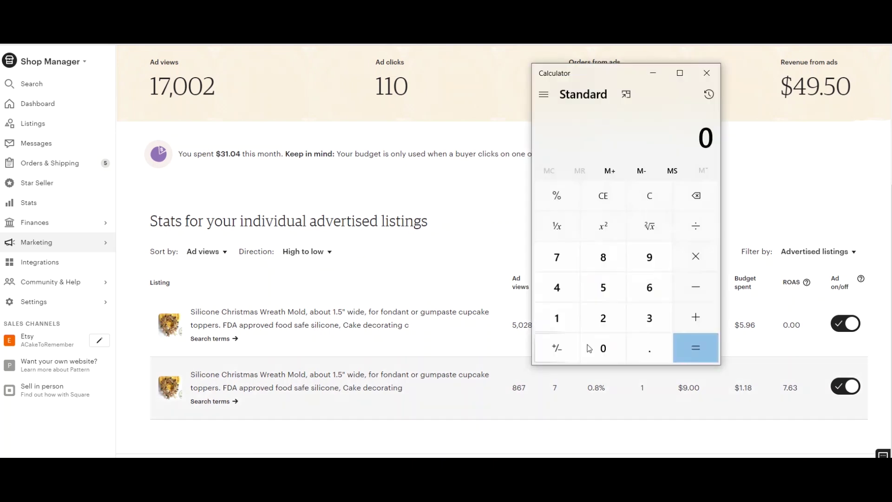
left_click(564, 317)
left_click(649, 348)
left_click(565, 321)
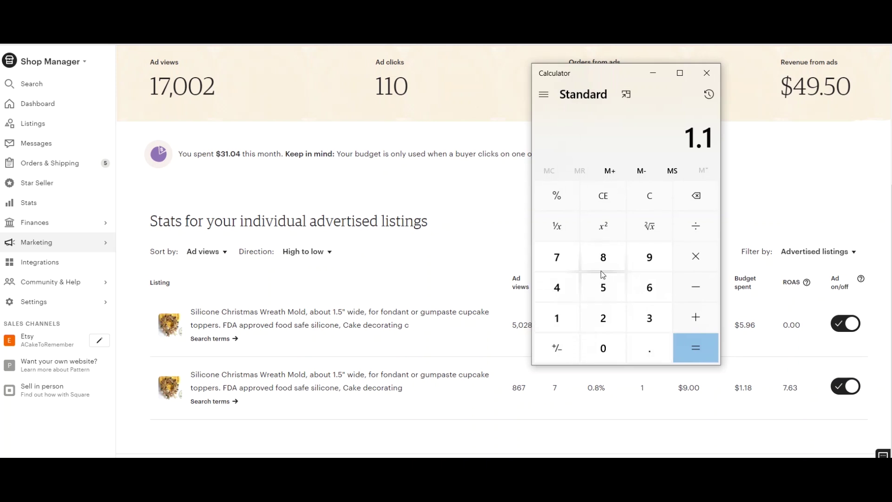
left_click(601, 261)
left_click(695, 226)
left_click(561, 265)
left_click(706, 347)
Compute the first listing's cost per click, 5.96 ÷ 25 = 0.2384, then close Calculator.
left_click(741, 320)
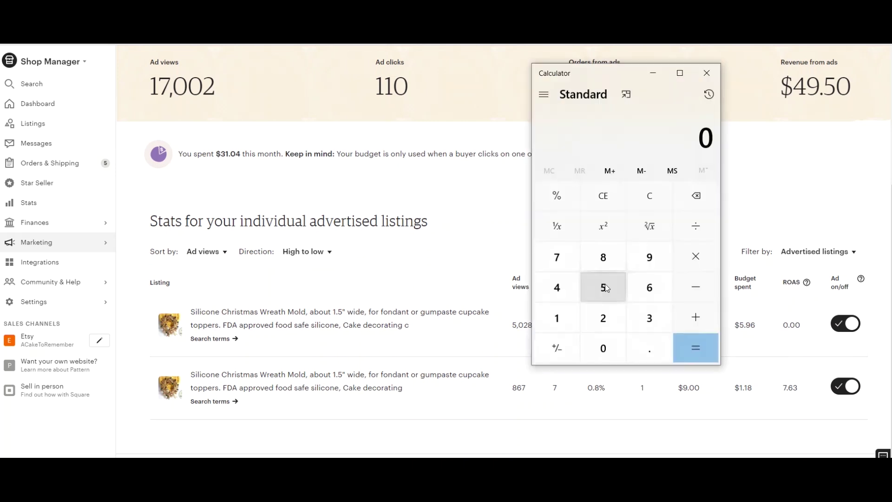
left_click(603, 287)
left_click(649, 348)
left_click(644, 266)
left_click(650, 288)
left_click(696, 226)
left_click(603, 317)
left_click(603, 287)
left_click(699, 348)
left_click_drag(625, 75, 364, 66)
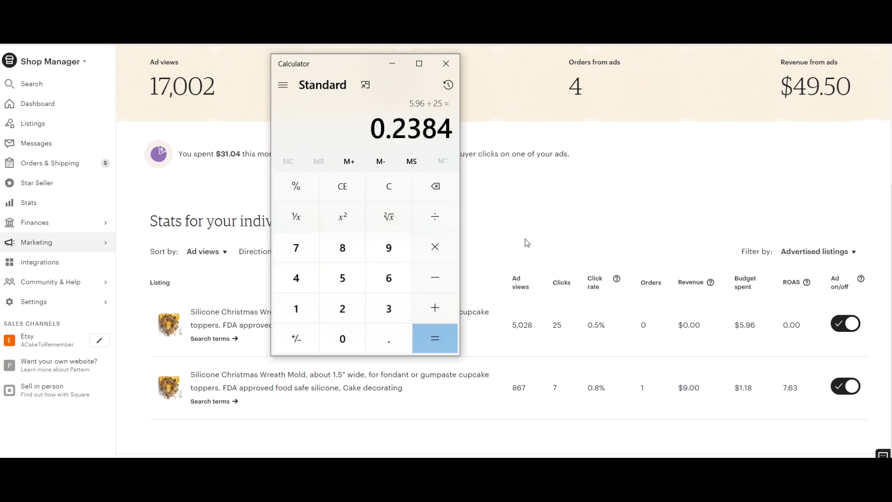
left_click(446, 65)
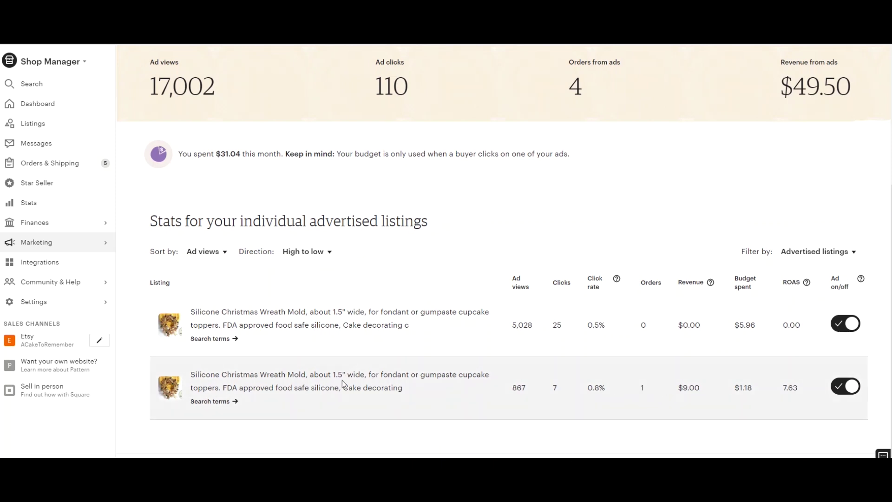